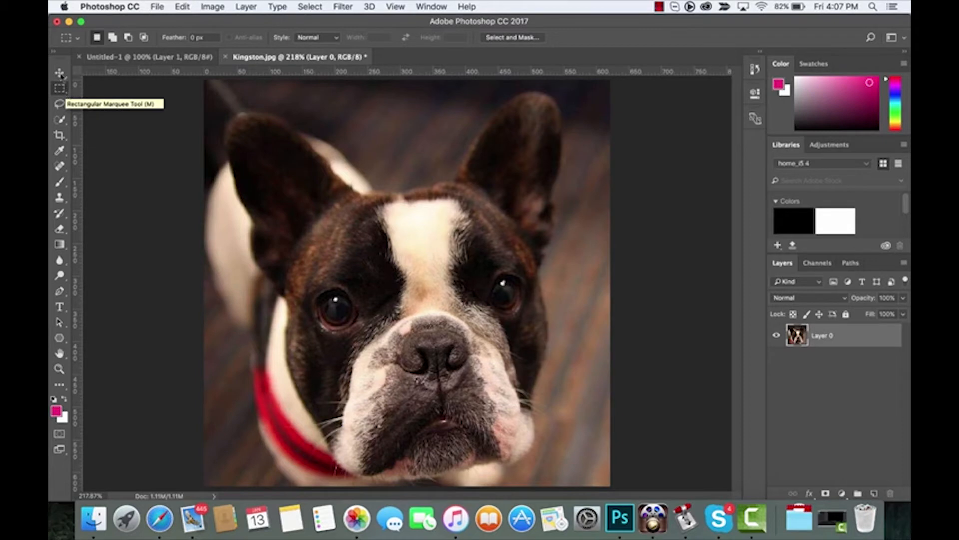
- Keep the Rectangular Marquee shape and drag a selection around the dog's left eye
left_click(59, 90)
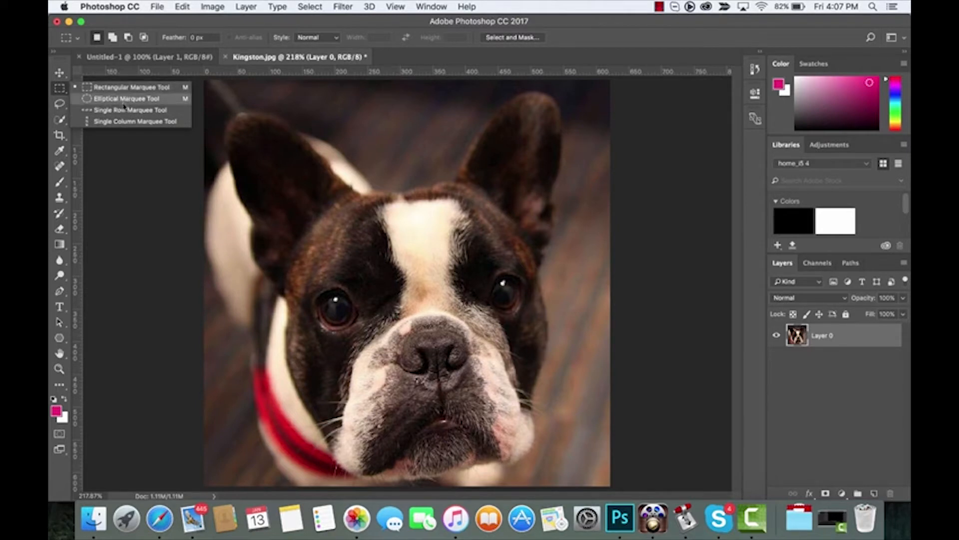
left_click(63, 94)
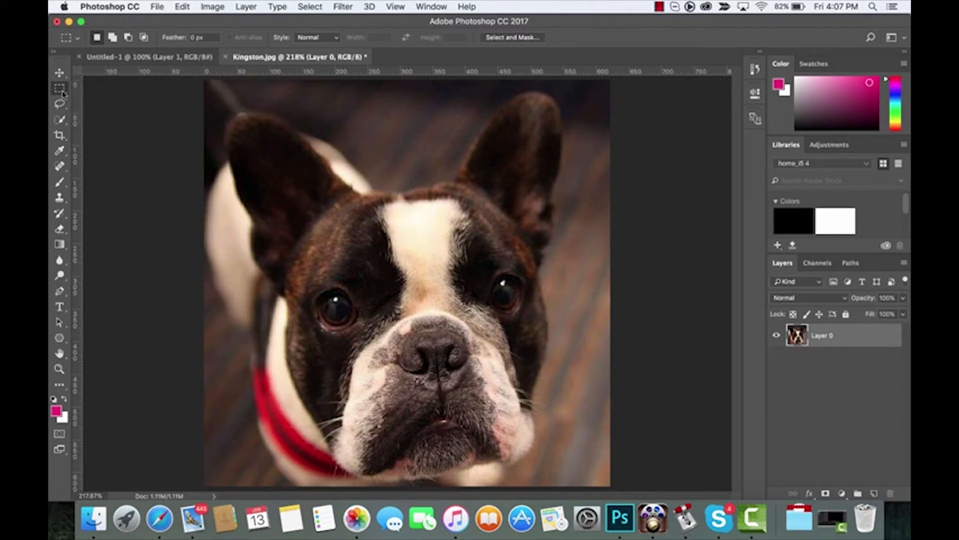
left_click(63, 94)
left_click(63, 94)
left_click_drag(302, 255, 383, 360)
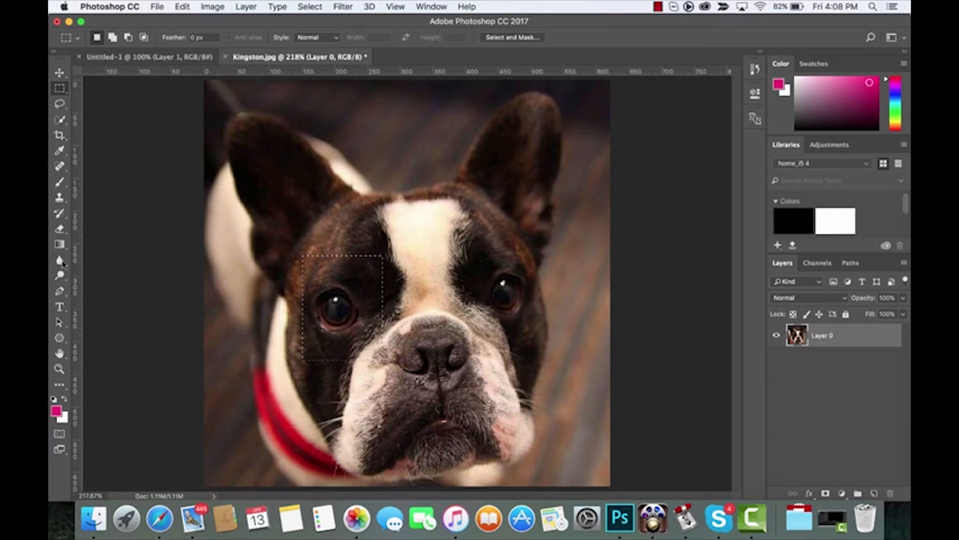
- With the standard brush, paint the selected rectangle over the left eye solid magenta
left_click(60, 229)
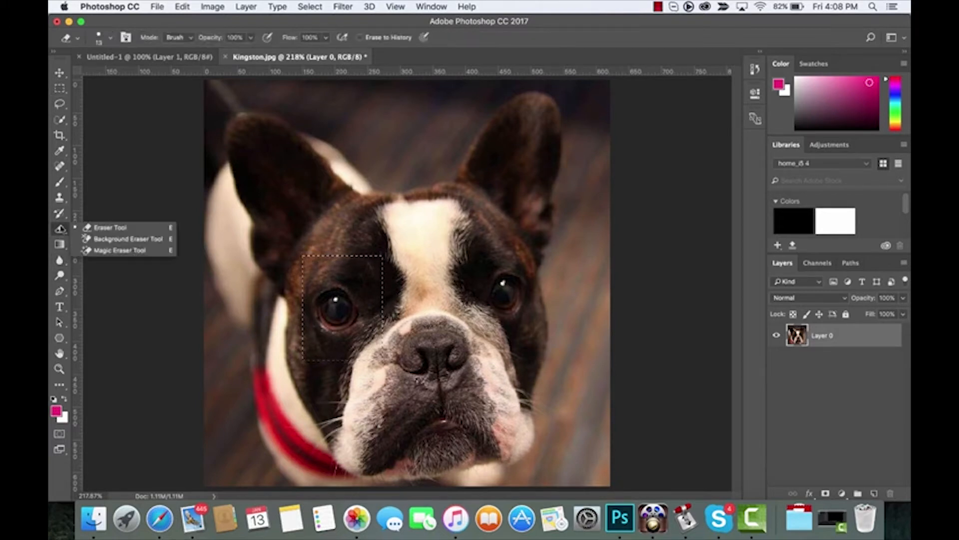
left_click(61, 183)
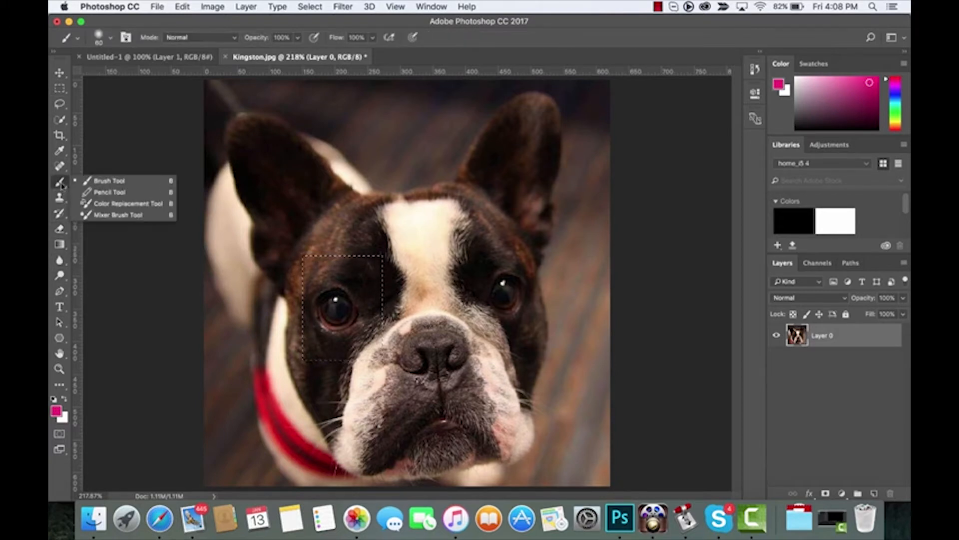
left_click(106, 181)
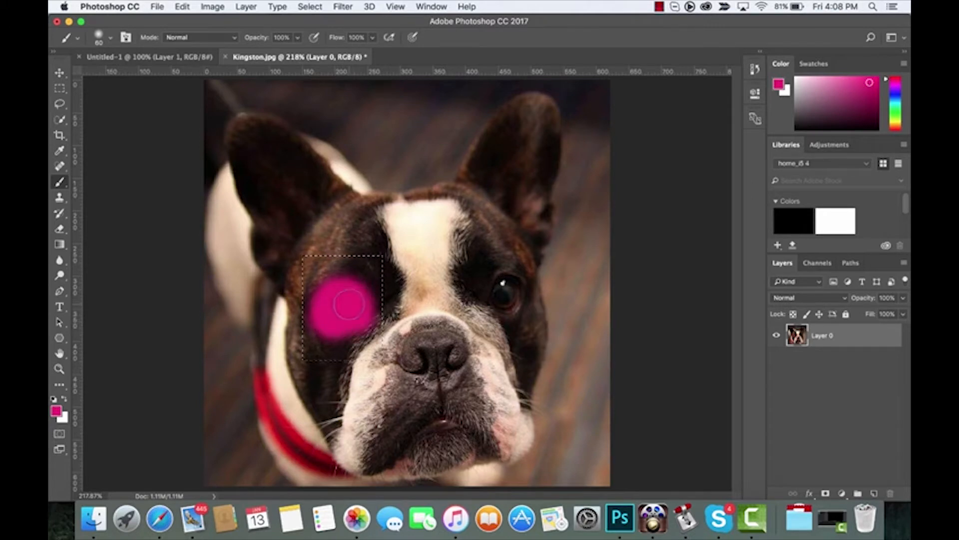
mouse_move(364, 303)
left_mouse_down()
mouse_move(474, 294)
mouse_move(338, 333)
mouse_move(462, 404)
mouse_move(430, 308)
mouse_move(370, 270)
left_mouse_up()
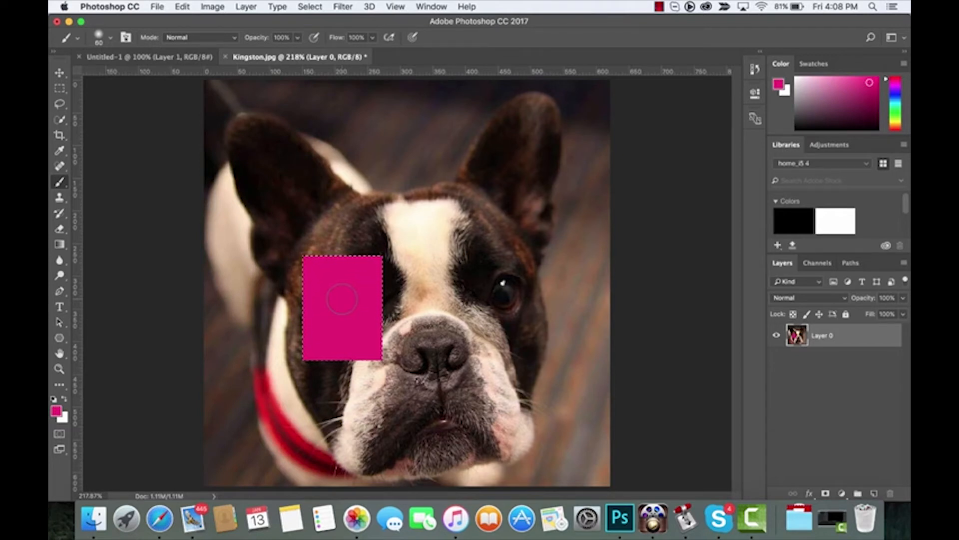
left_click(60, 89)
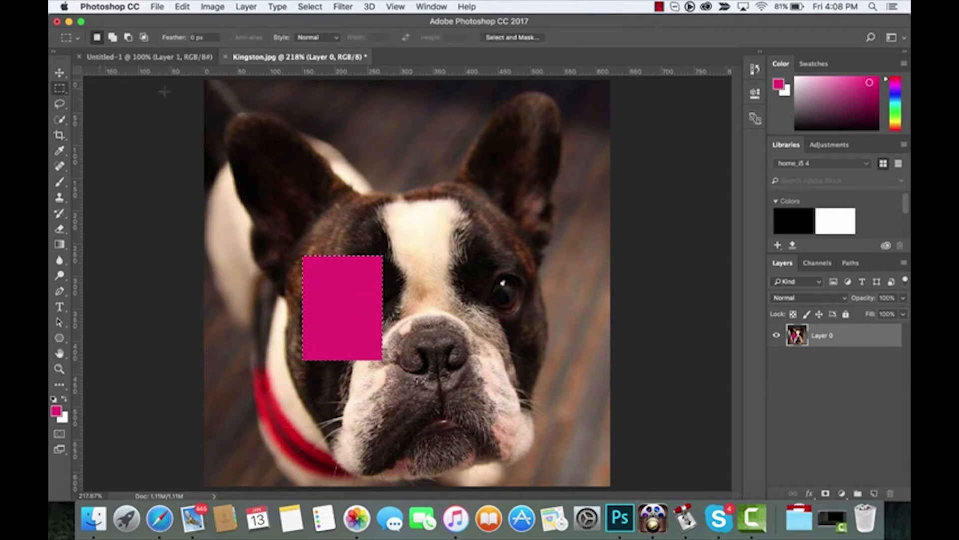
- Select a narrow strip over the right ear and bring up the foreground Color Picker with the Brush active
left_click_drag(516, 114, 544, 237)
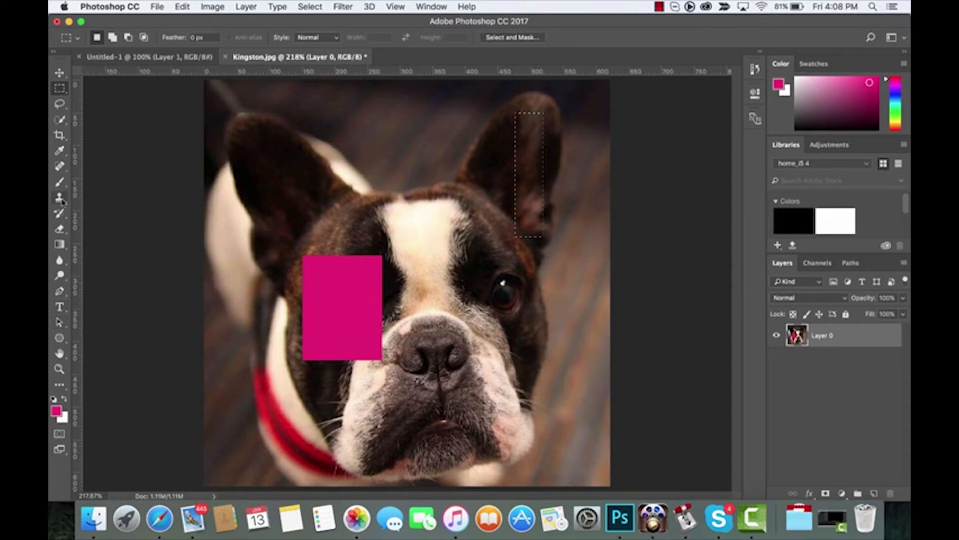
left_click(59, 183)
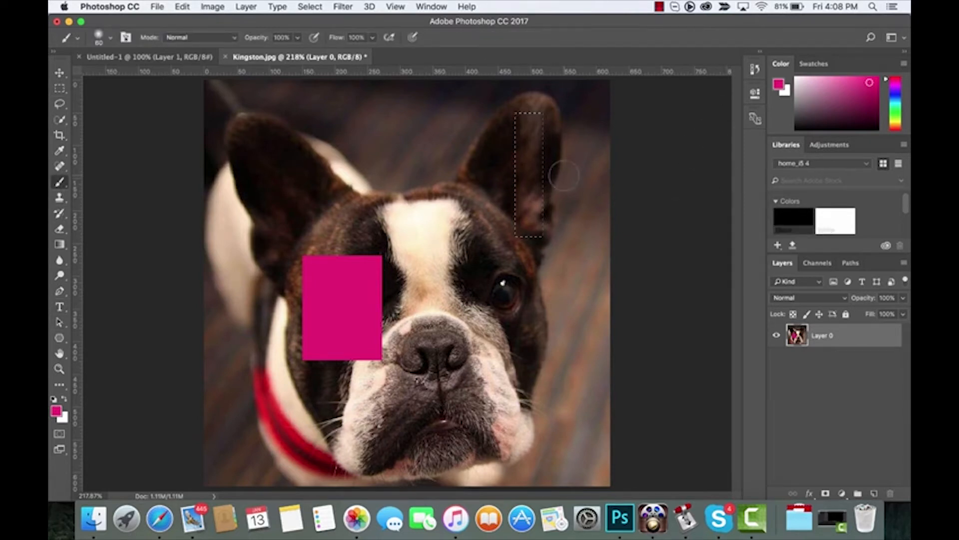
left_click(780, 84)
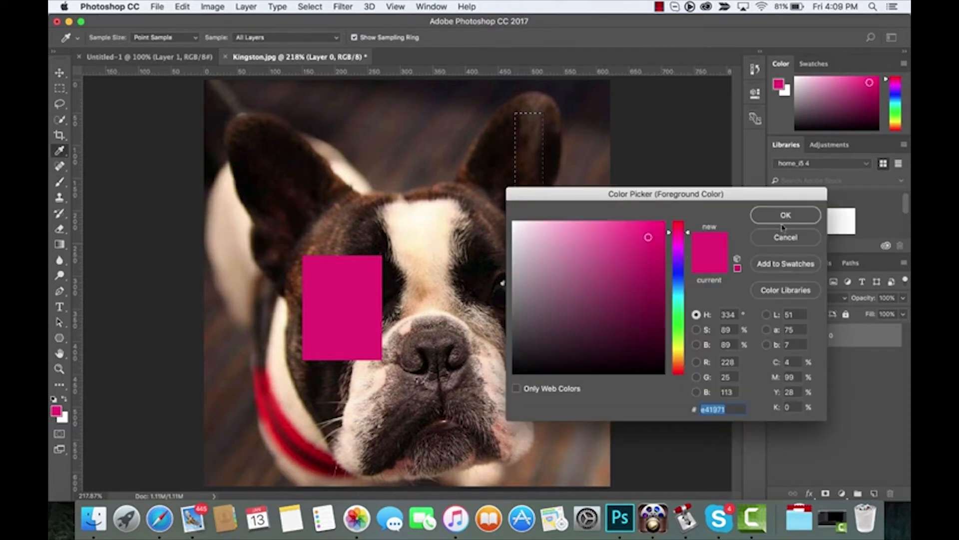
- Sample the ear's dark brown and brush-fill the ear strip with it
left_click(495, 147)
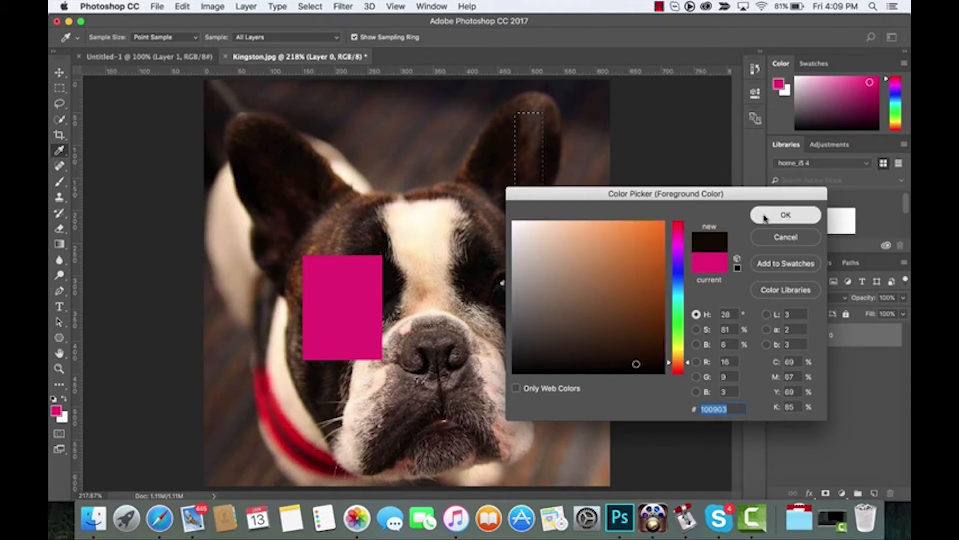
left_click(785, 214)
key("b")
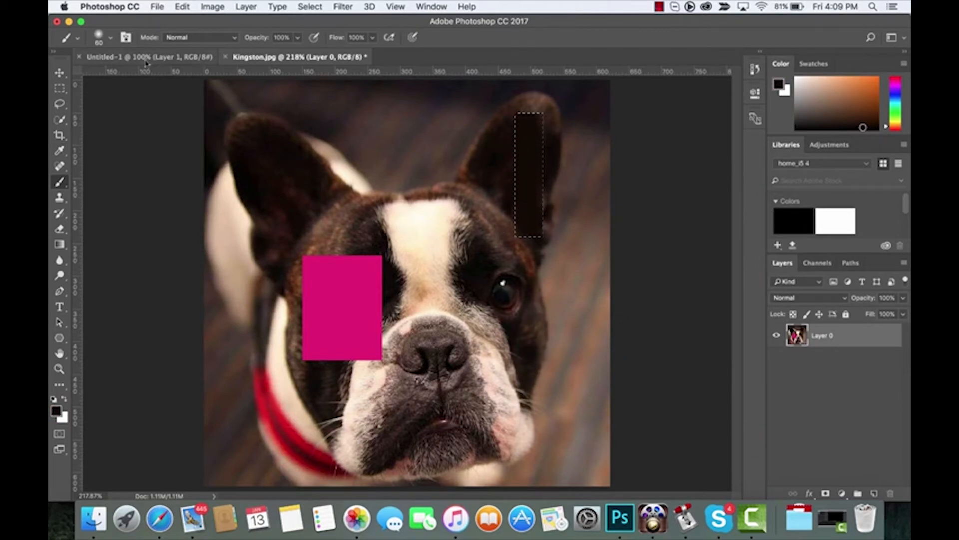
- Set the foreground colour to the lighter brown 5c3513
left_click(60, 72)
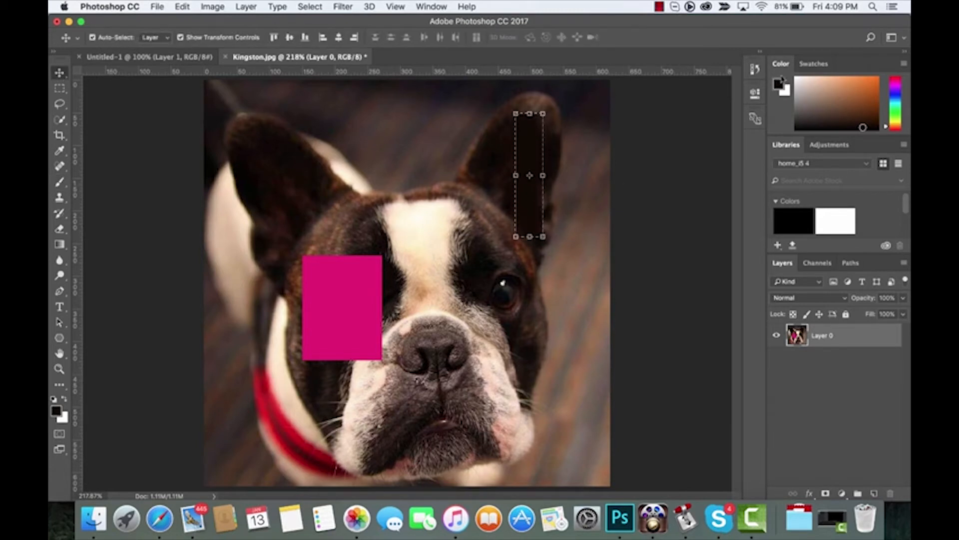
left_click(779, 84)
left_click(644, 323)
left_click(633, 314)
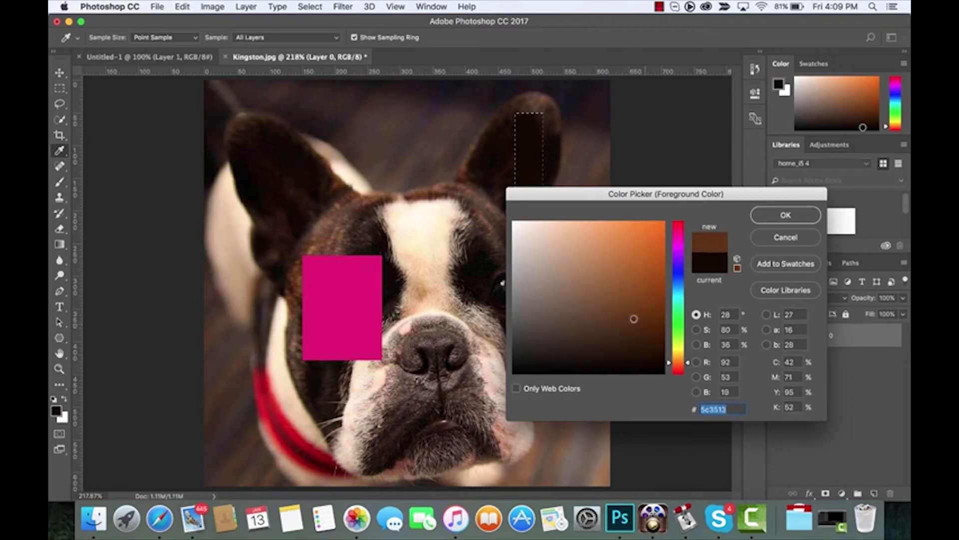
left_click(785, 214)
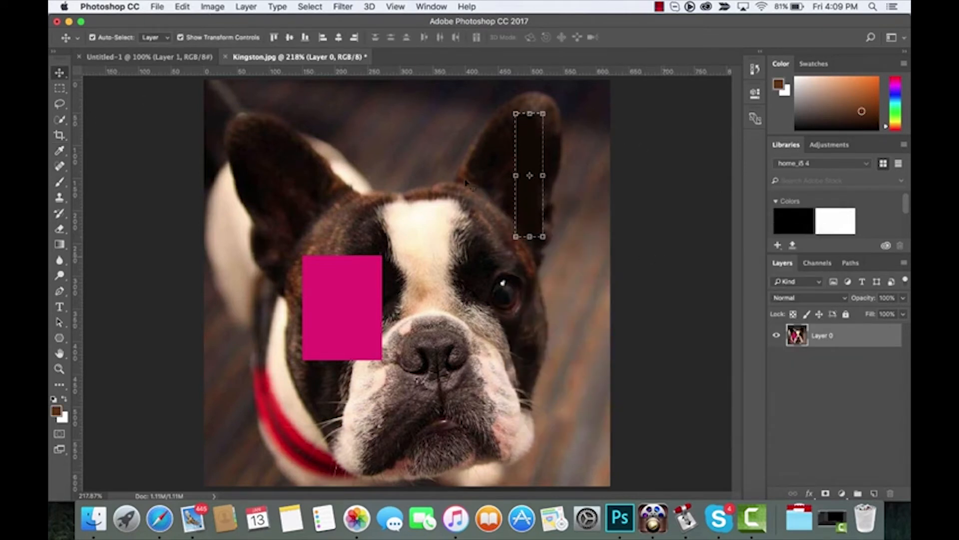
- Deselect the ear strip and reselect Layer 0 in the Layers panel
left_click(322, 5)
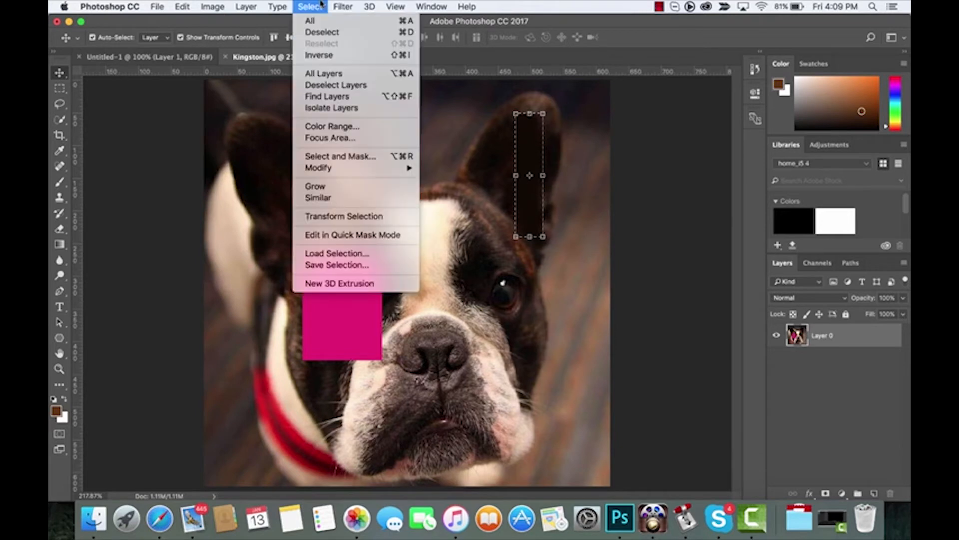
left_click(314, 5)
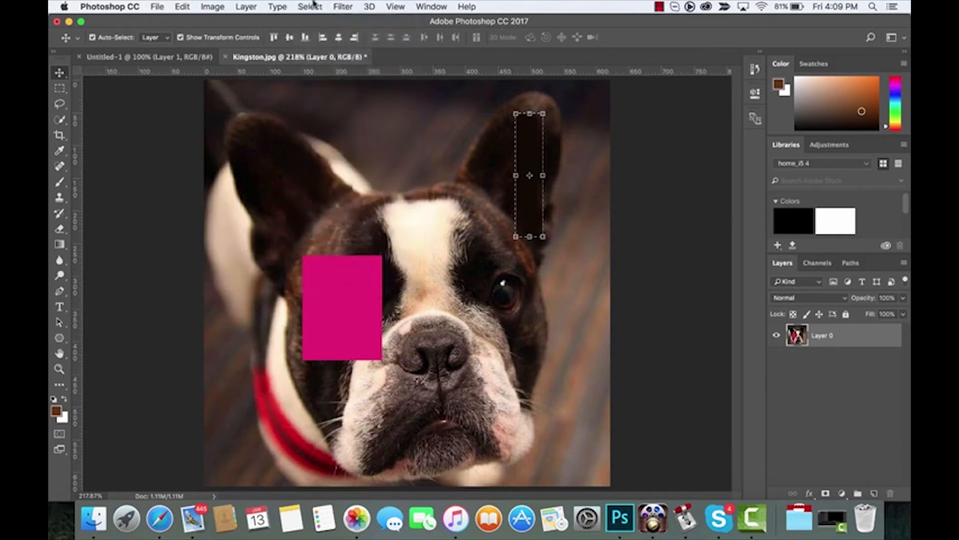
left_click(314, 5)
left_click(321, 32)
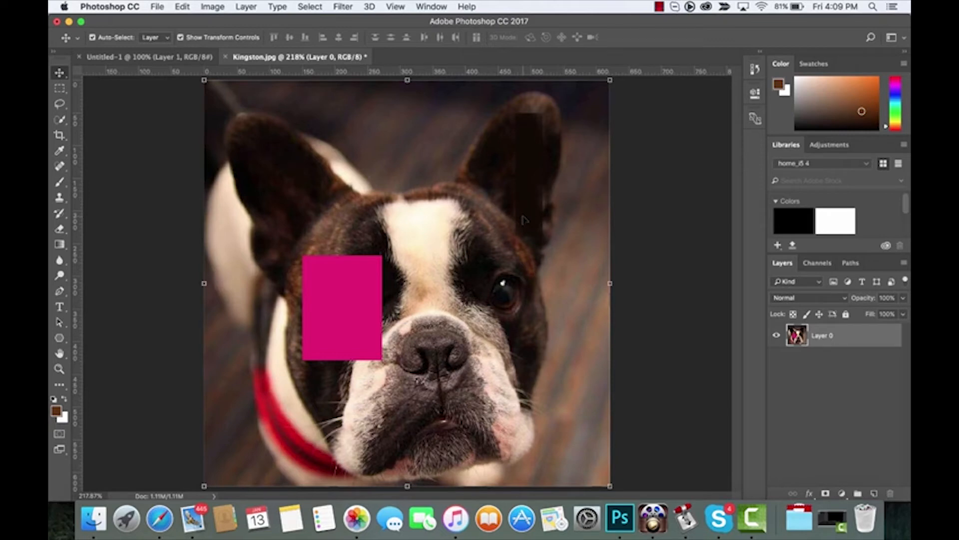
left_click(839, 410)
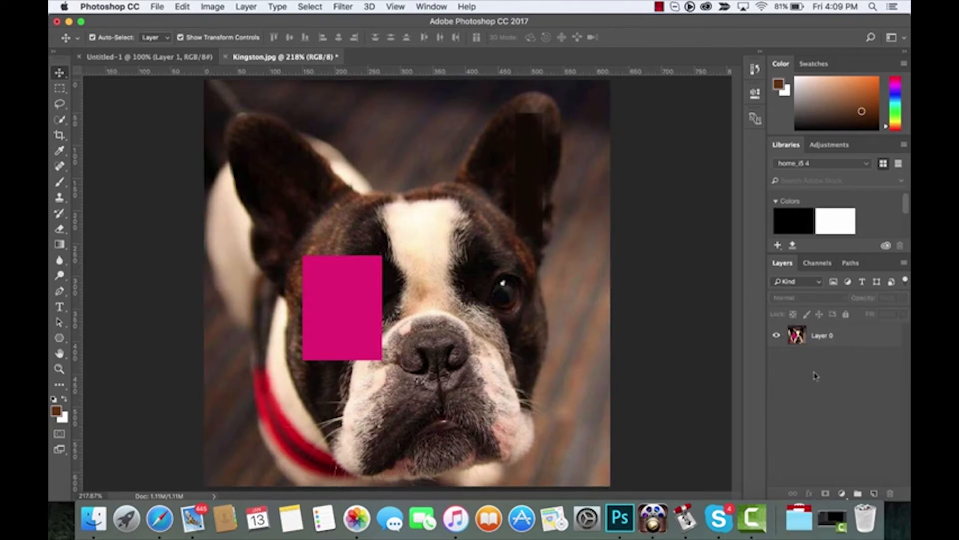
left_click(823, 346)
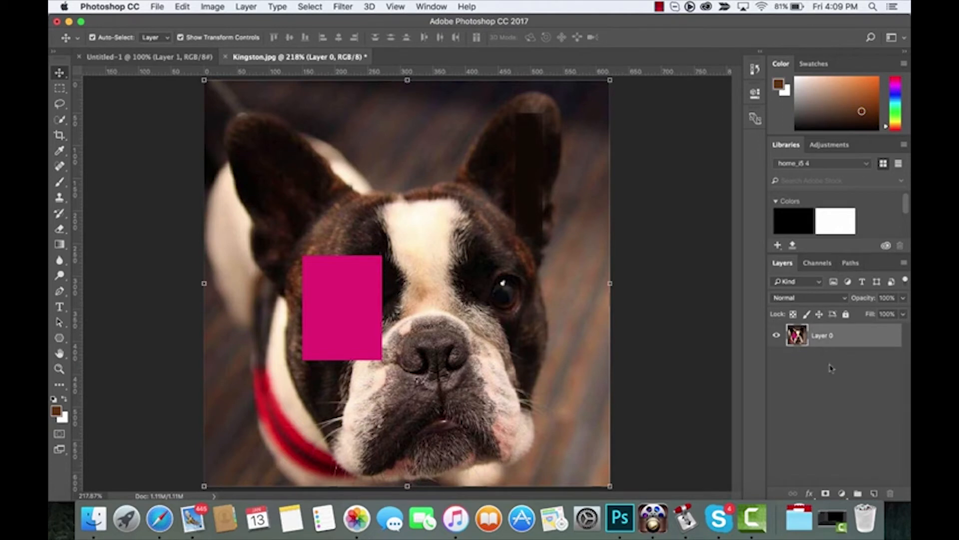
right_click(864, 338)
mouse_move(782, 489)
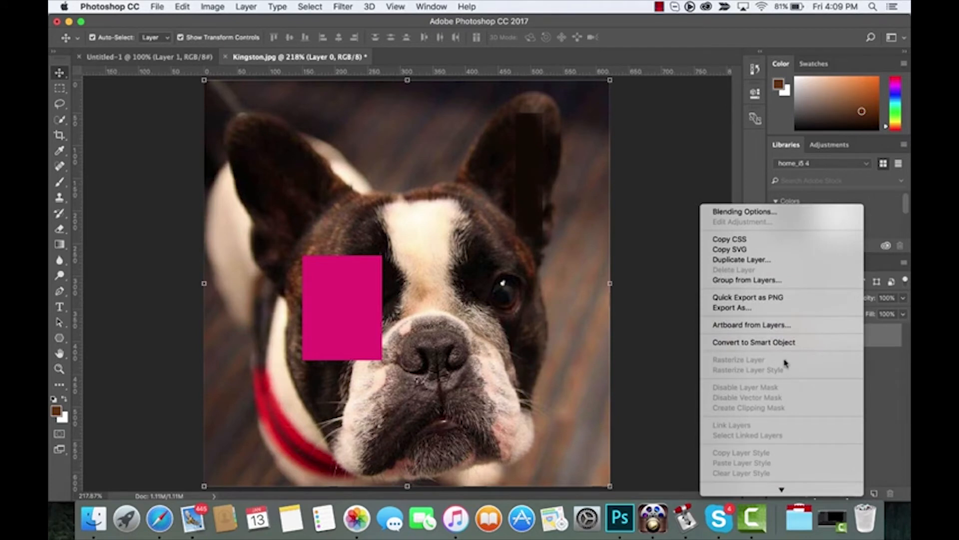
left_click(887, 397)
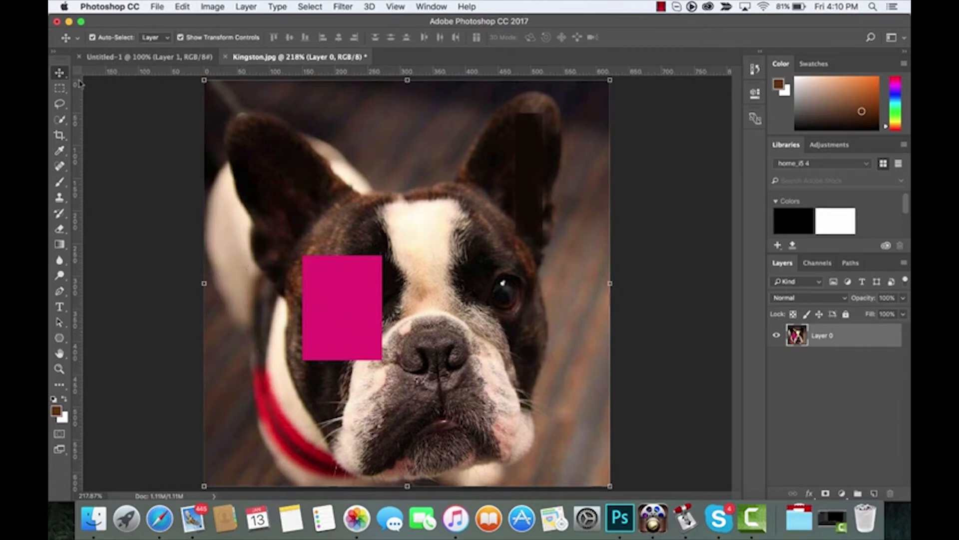
left_click(60, 89)
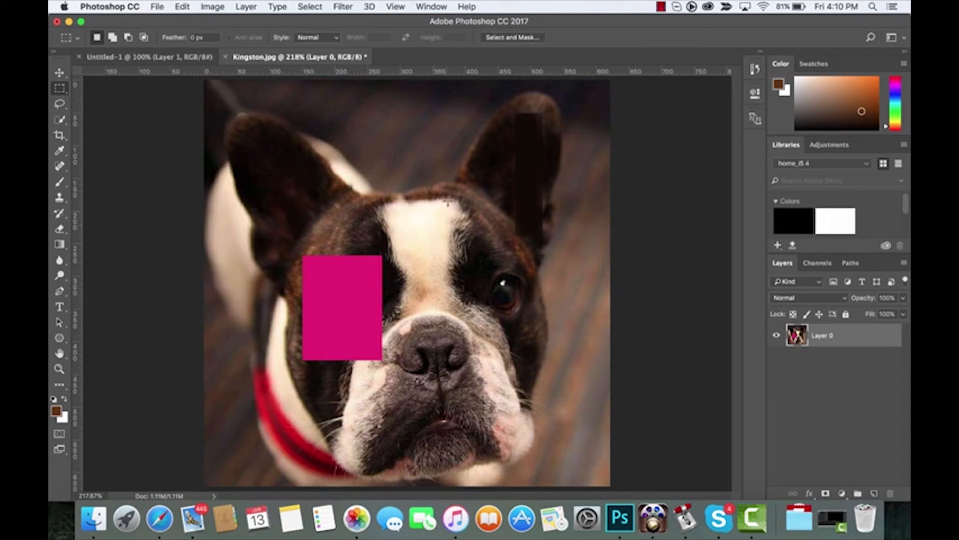
- Select a tall strip over the dog's right side, create a 1920×1080 transparent document, then return to Kingston.jpg
left_click_drag(426, 94, 570, 484)
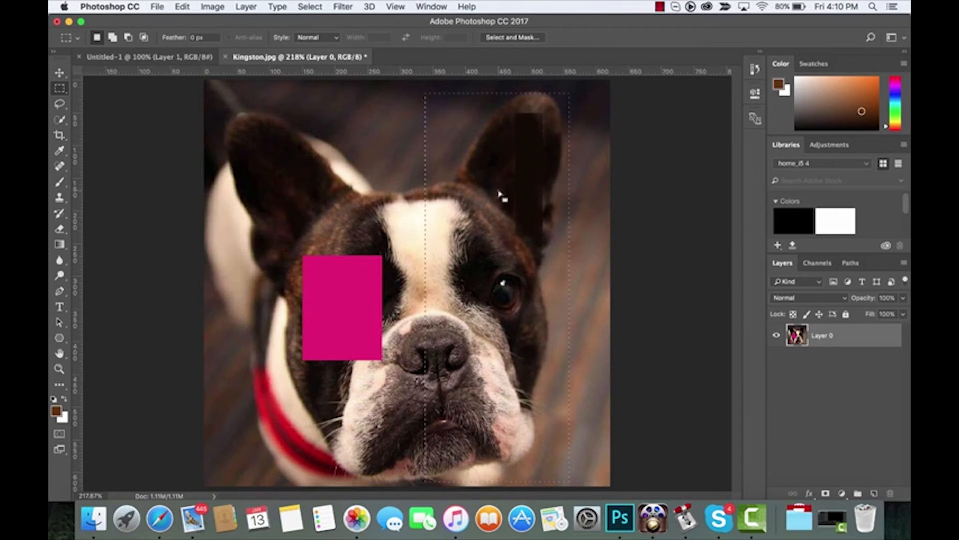
left_click(157, 6)
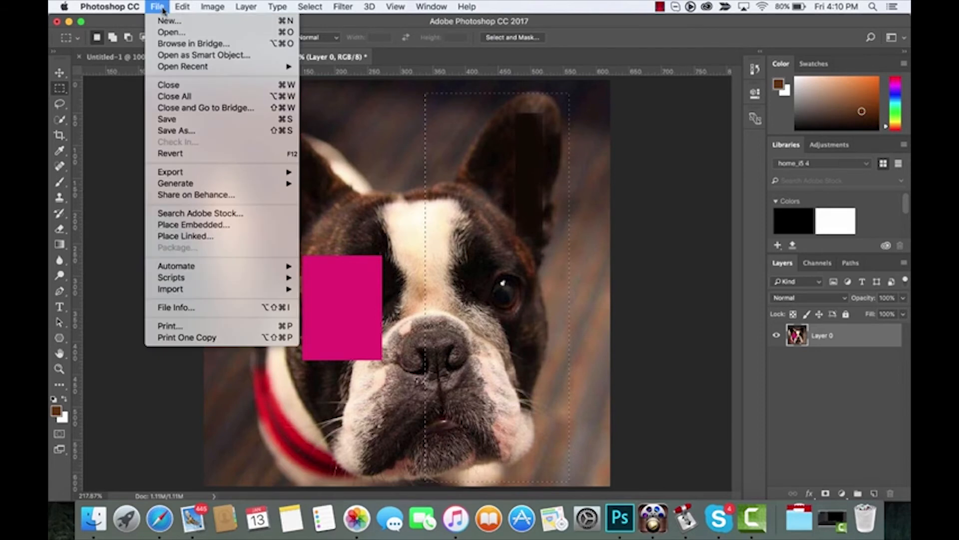
left_click(165, 22)
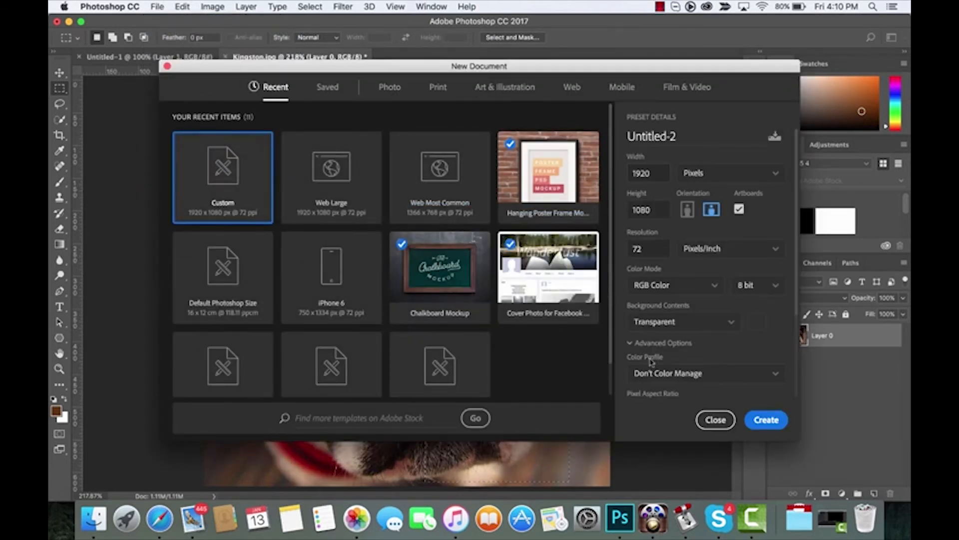
left_click(766, 420)
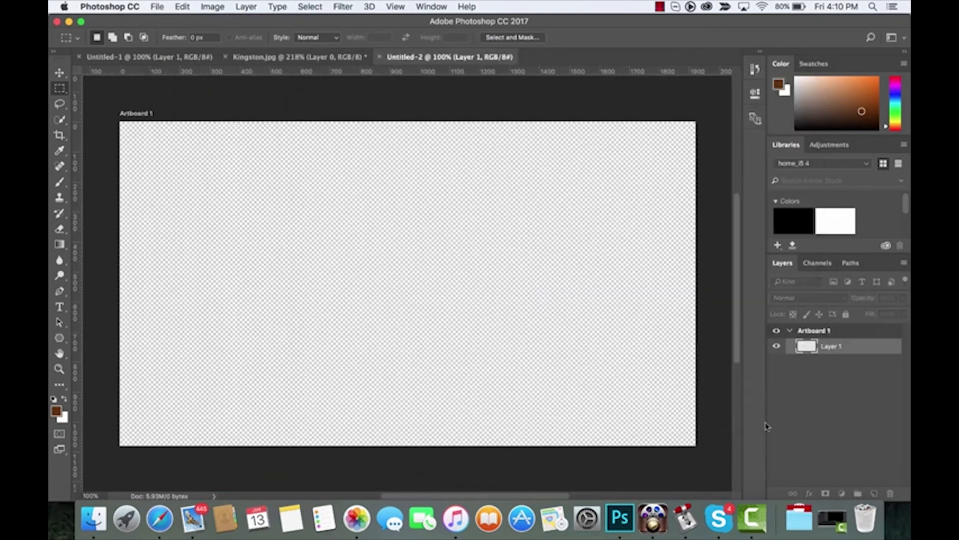
left_click(330, 56)
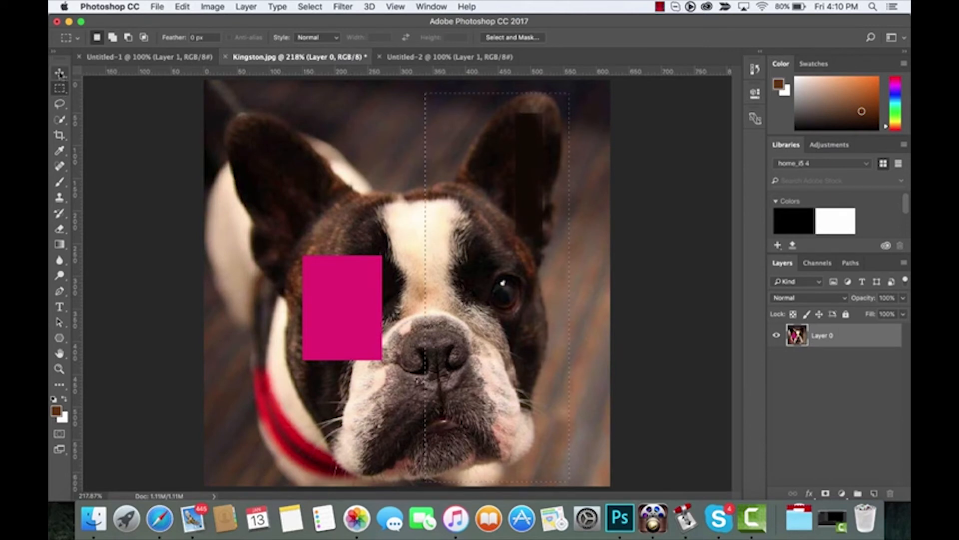
- Drag the selected face strip onto Untitled-2's Artboard 1 as Layer 1, then return to Kingston.jpg
left_click(59, 73)
left_click_drag(487, 226, 464, 63)
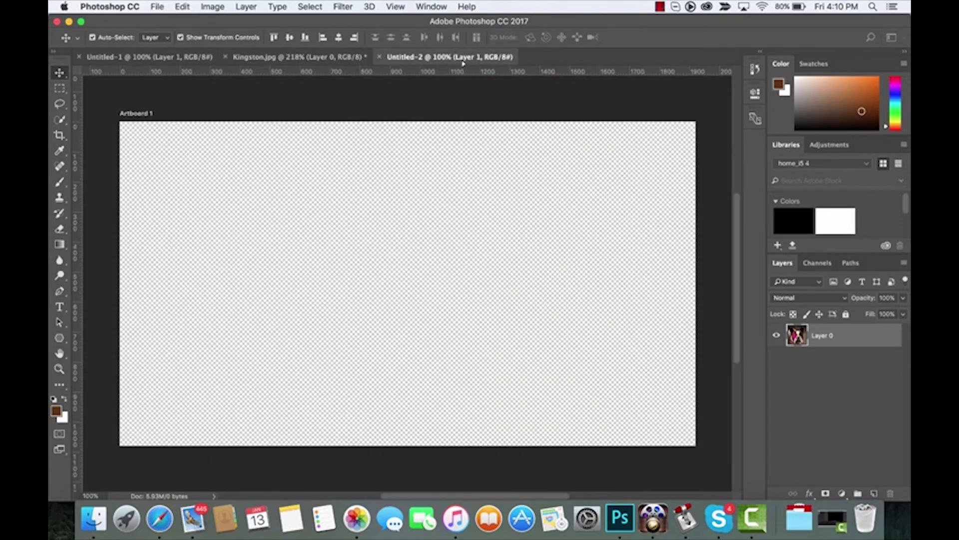
left_click_drag(384, 243, 381, 275)
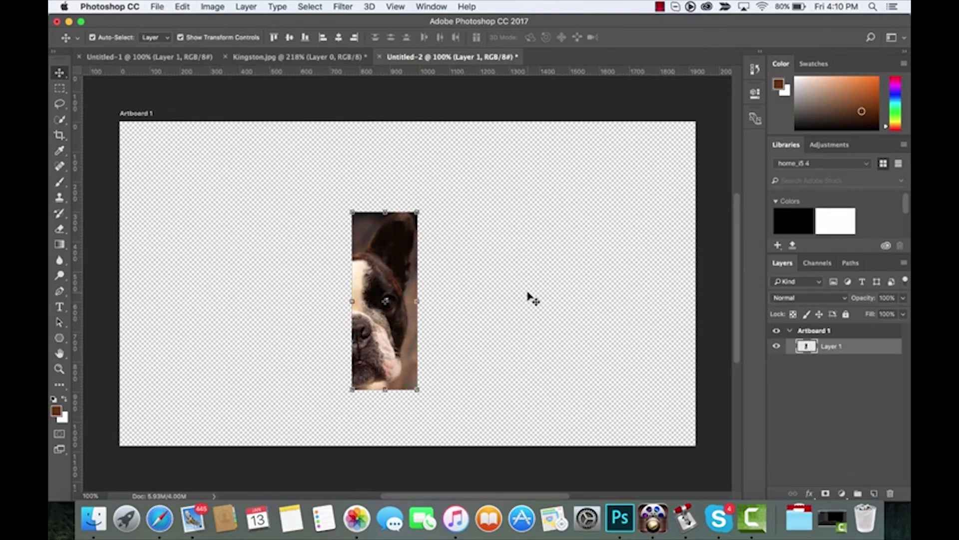
left_click(330, 58)
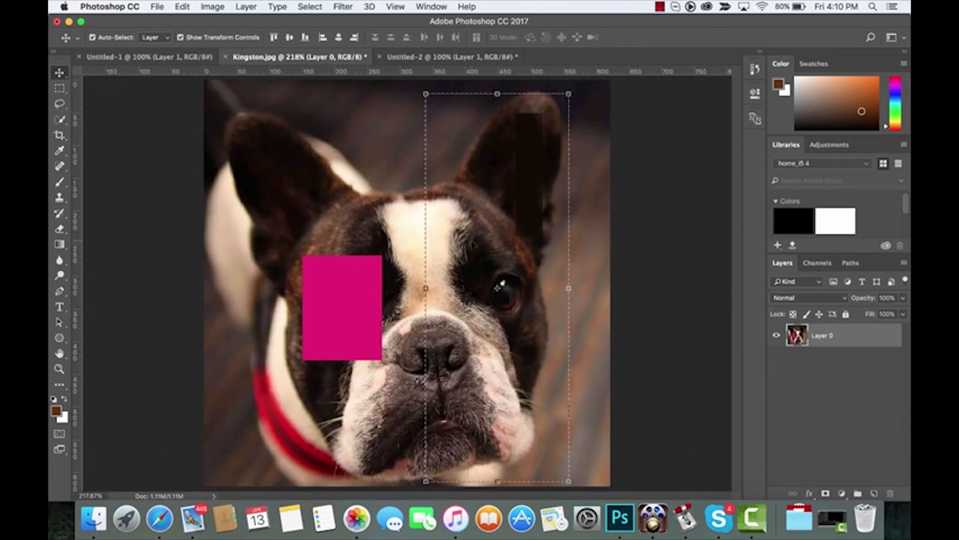
- Clear the current selection on Kingston.jpg using Select > Deselect
scroll(498, 287, "down", 1)
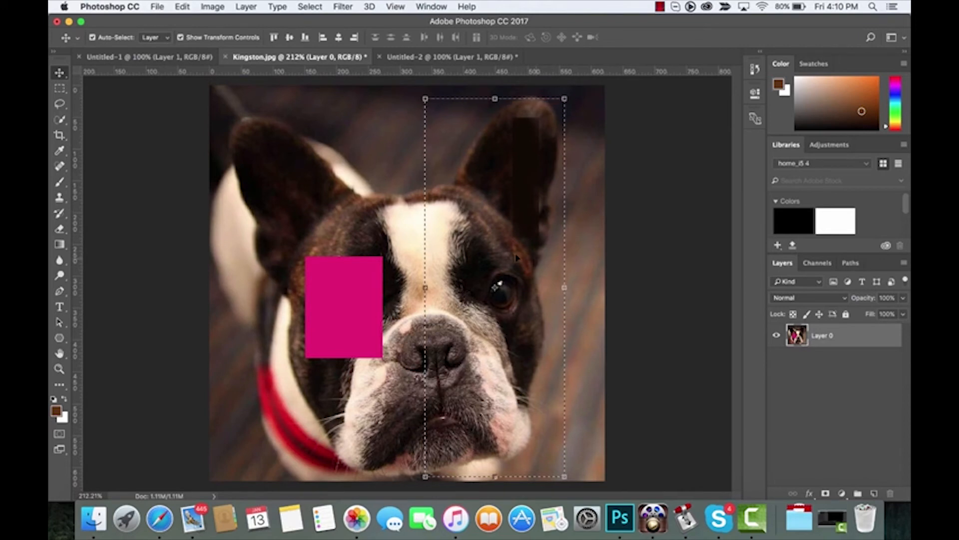
left_click(310, 6)
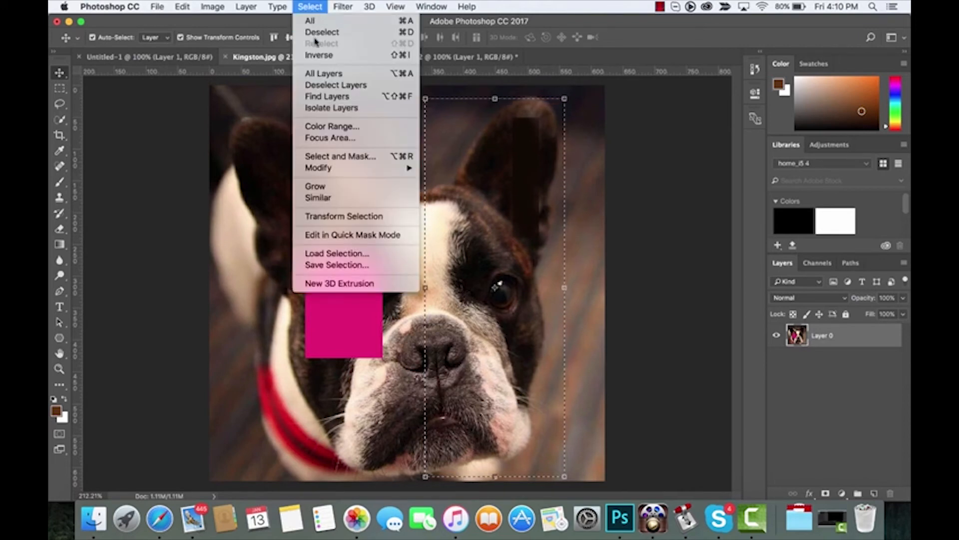
left_click(320, 32)
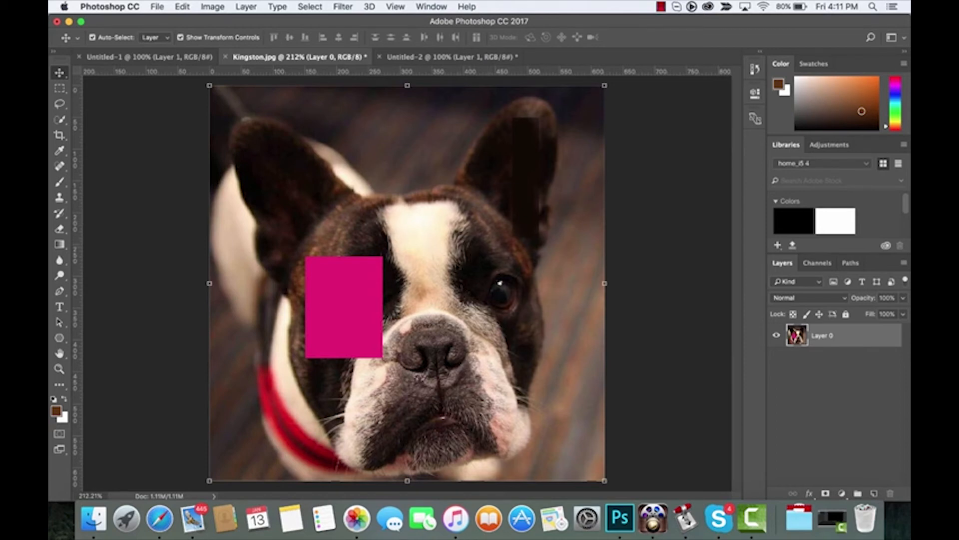
left_click(63, 90)
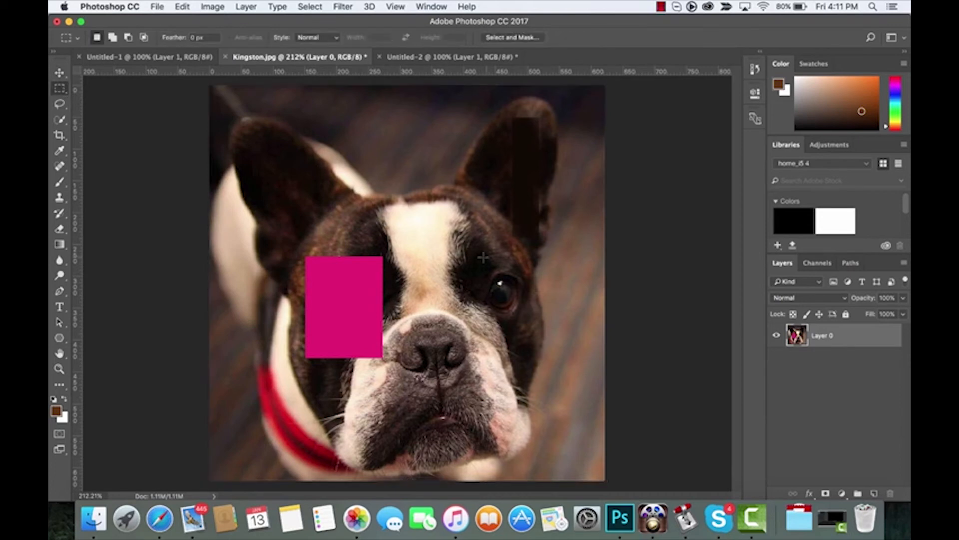
- Copy the right eye onto a new layer with Cmd+J and move the copy between the eyes
left_click_drag(479, 259, 531, 322)
key("super+j")
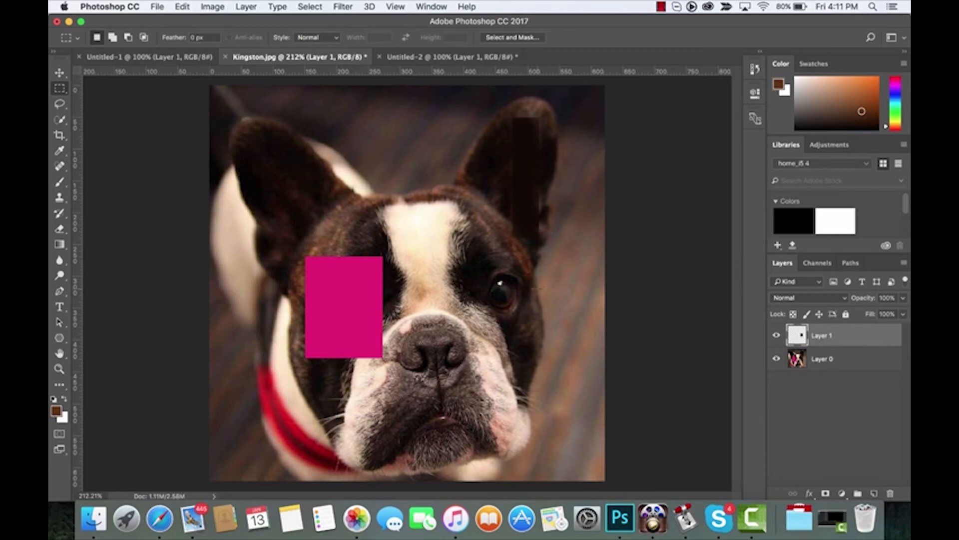
left_click(59, 73)
left_click_drag(510, 271, 433, 281)
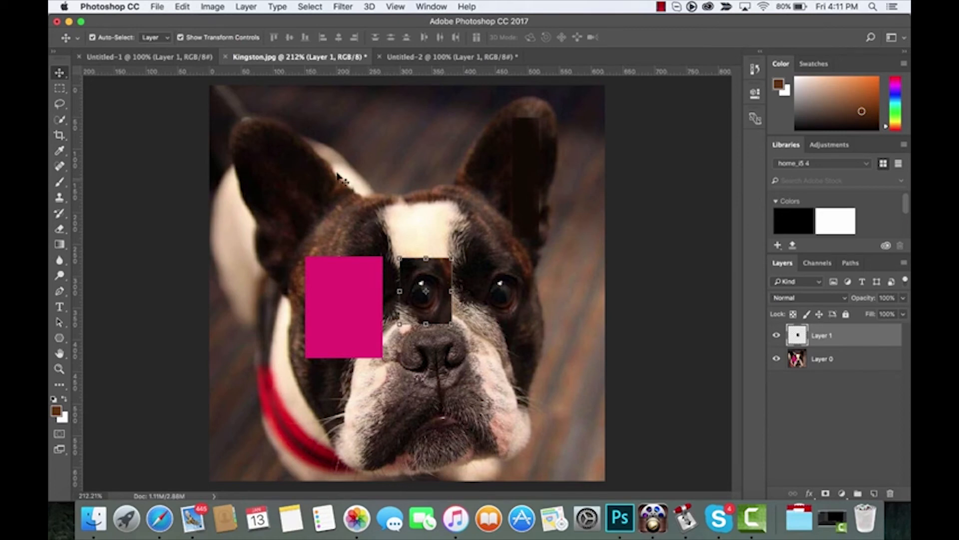
left_click(60, 89)
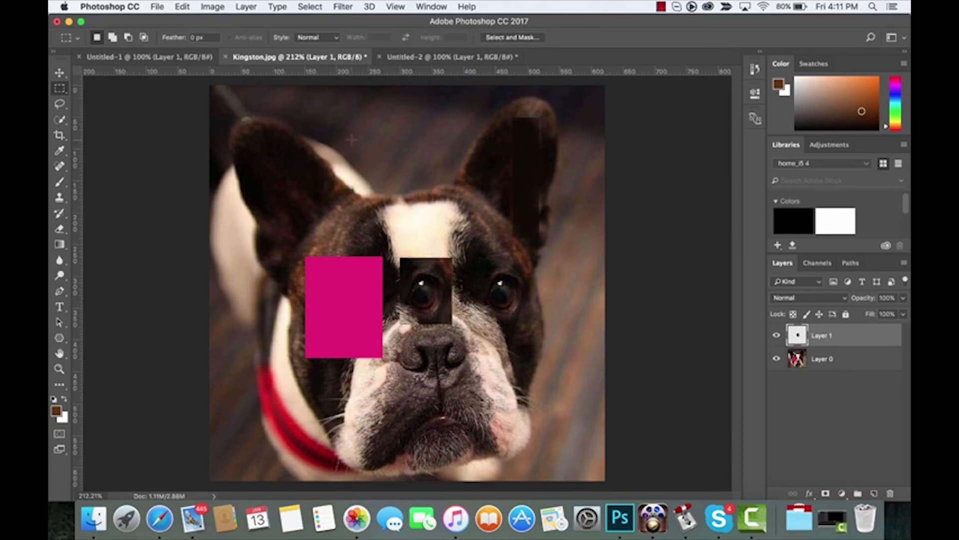
- Drag a thin vertical marquee above the forehead between the ears, extending it slightly downward
left_click_drag(398, 86, 422, 192)
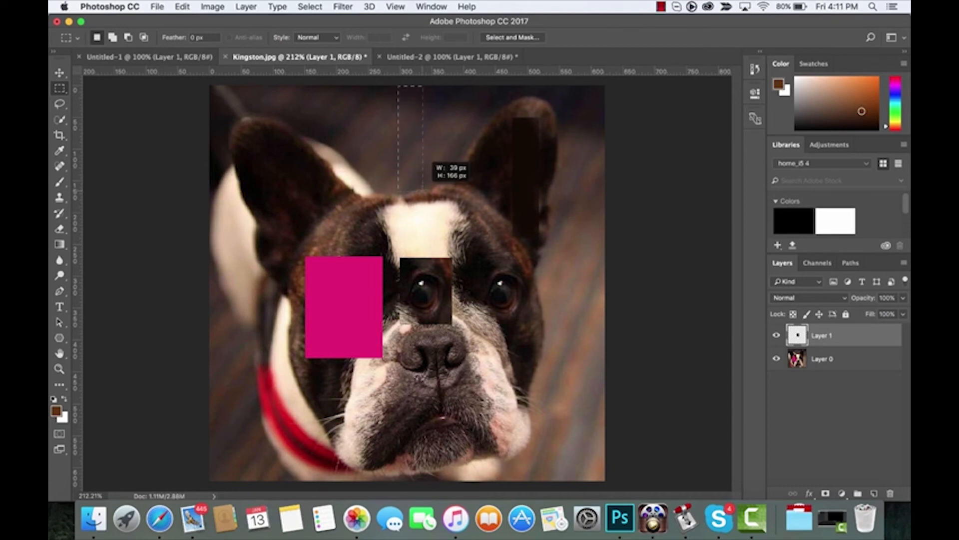
left_click_drag(423, 192, 423, 193)
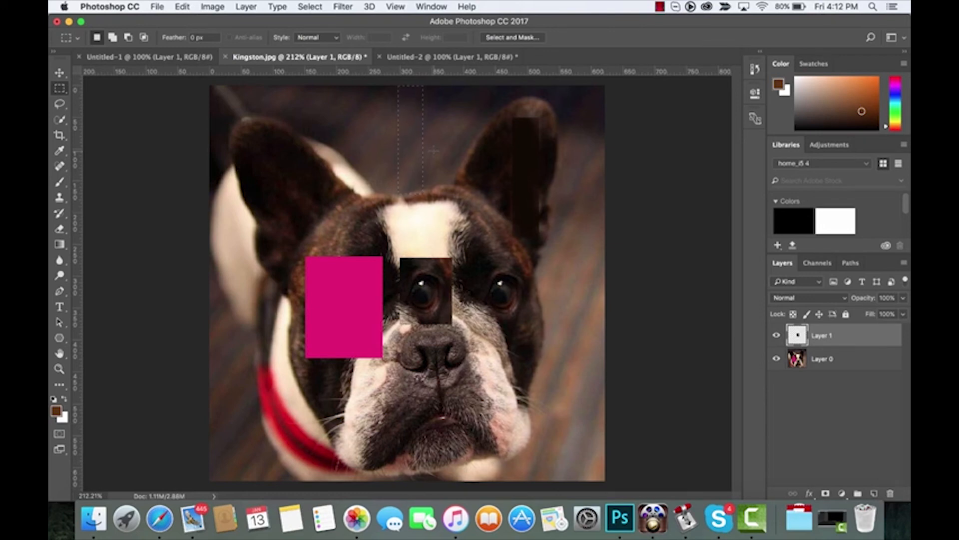
left_click(60, 93)
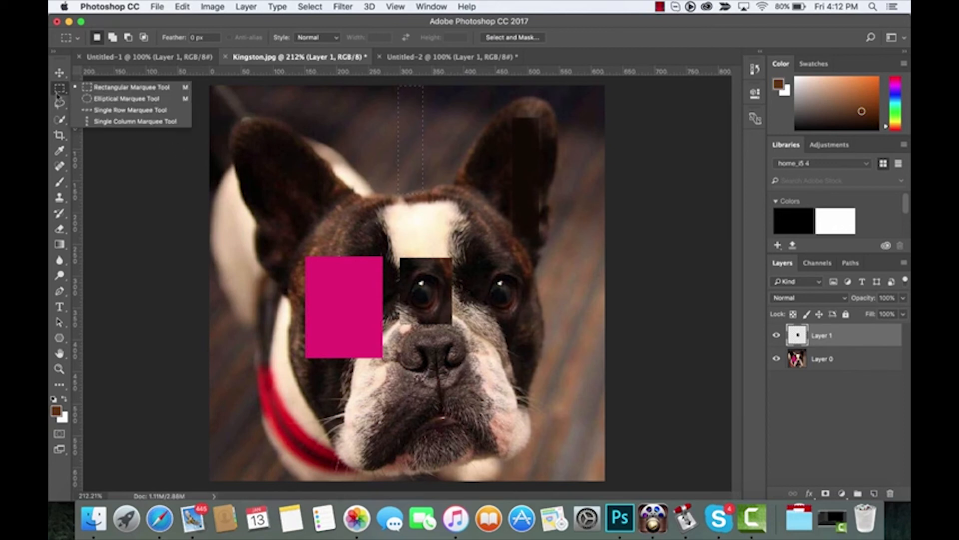
- Draw a circular selection with the Elliptical Marquee Tool over the dog's left ear
left_click(113, 98)
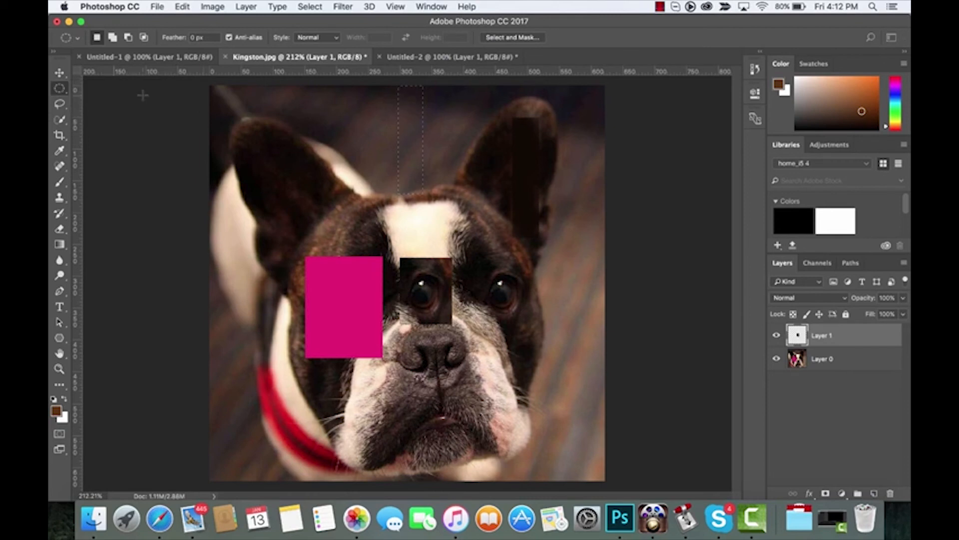
left_click_drag(256, 144, 350, 234)
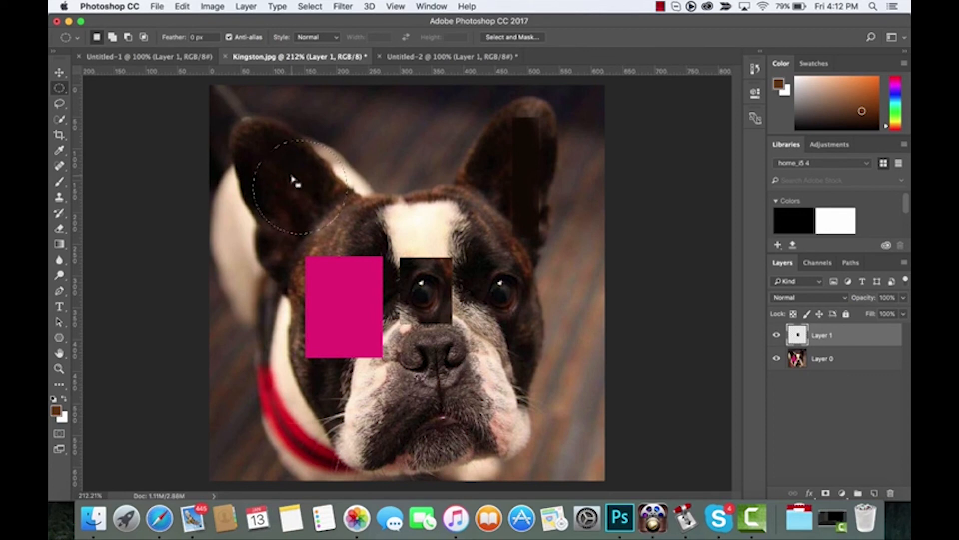
- Fill the ear selection with a bright yellow colour through Edit > Fill
left_click(181, 6)
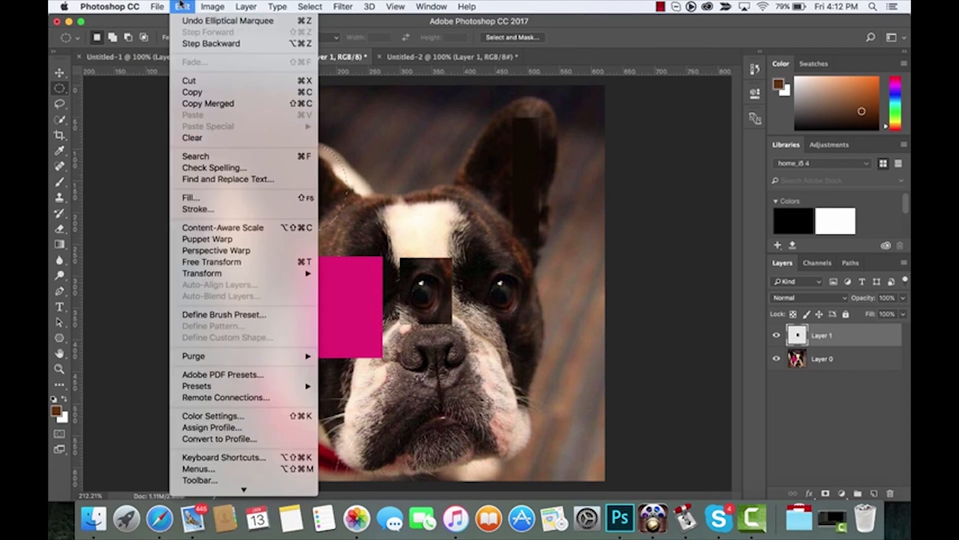
left_click(181, 6)
left_click(181, 6)
left_click(218, 196)
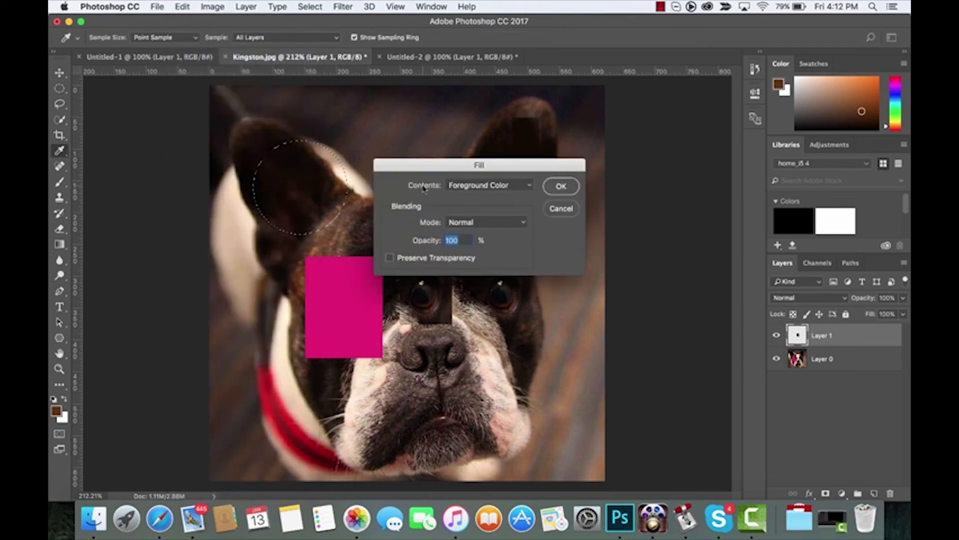
left_click(494, 186)
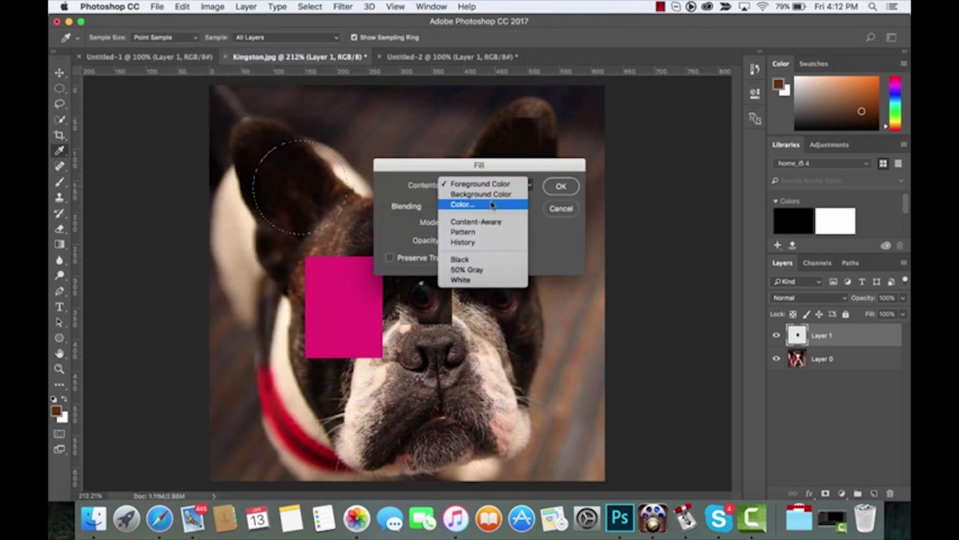
left_click(492, 203)
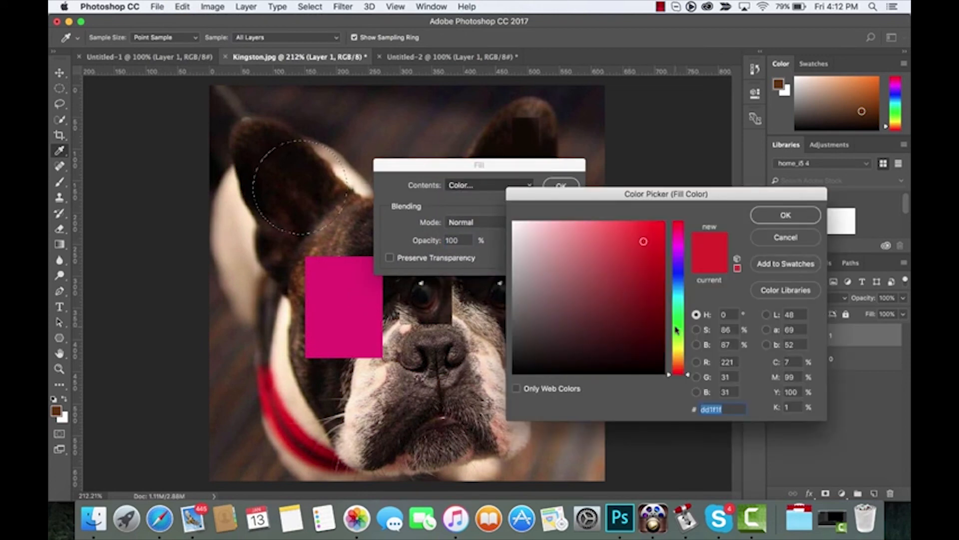
left_click(677, 350)
mouse_move(638, 276)
left_mouse_down()
mouse_move(661, 252)
mouse_move(656, 238)
left_mouse_up()
left_click(785, 215)
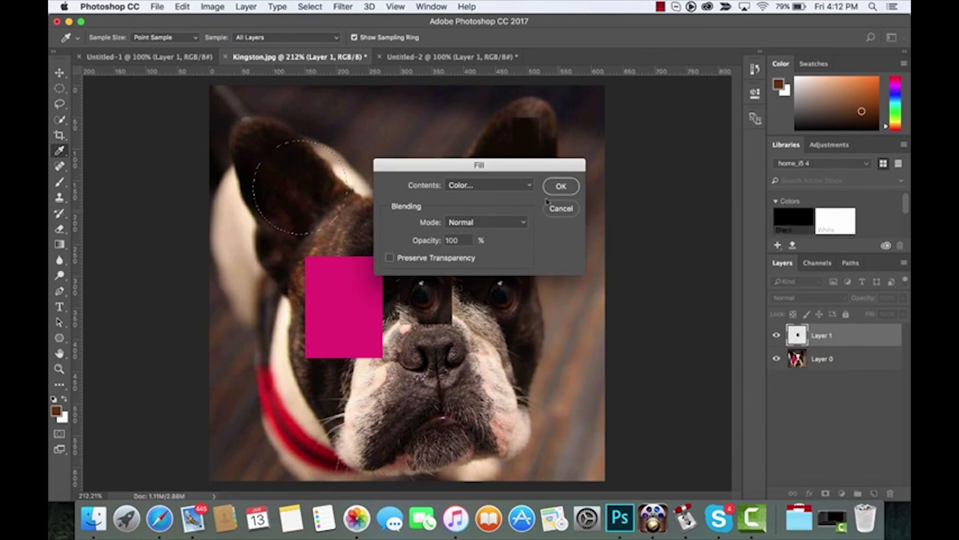
key("Return")
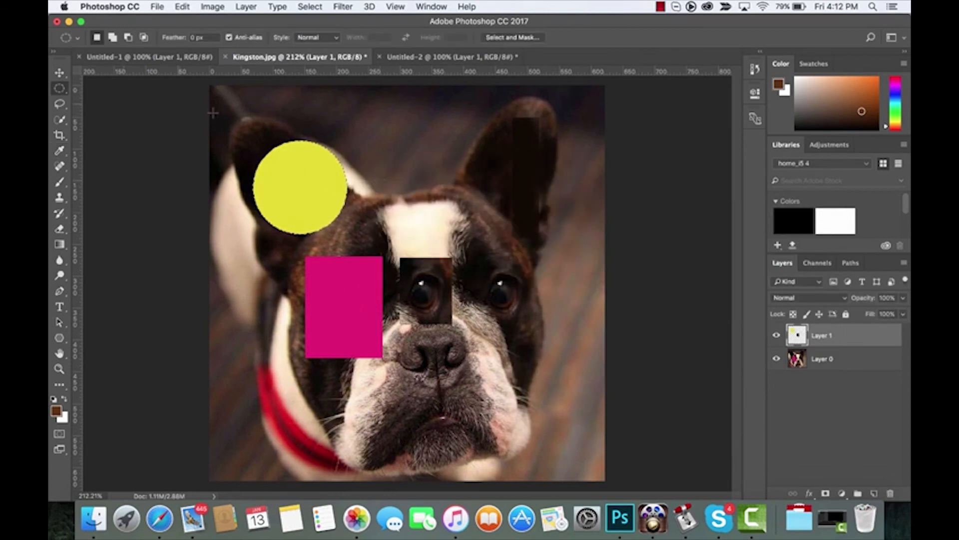
- Drag the yellow circle with the Move tool to the top centre, between the ears
left_click(60, 73)
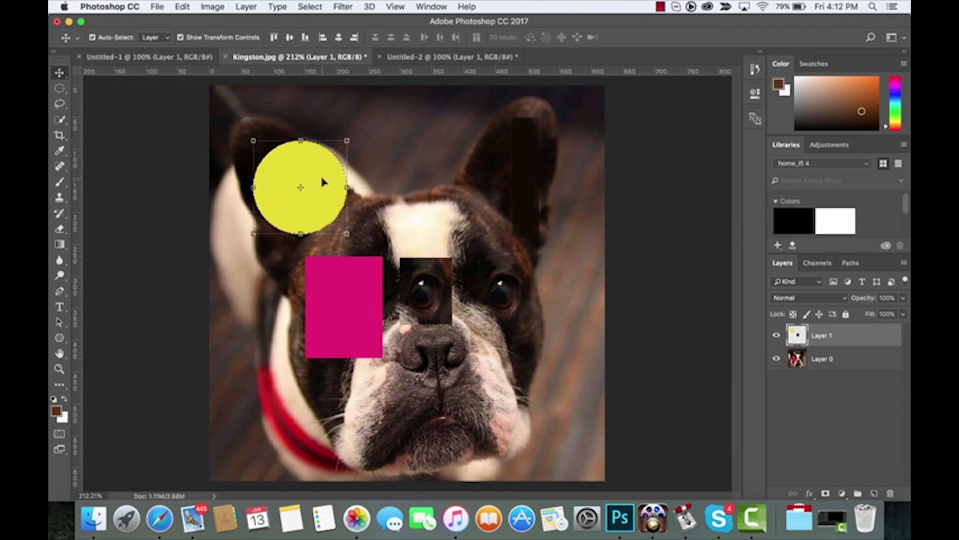
left_click_drag(322, 182, 434, 132)
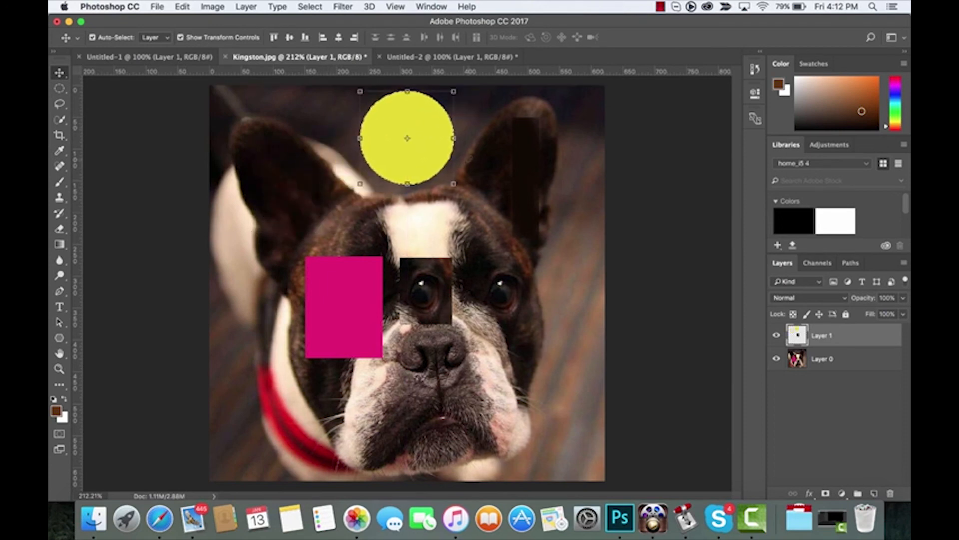